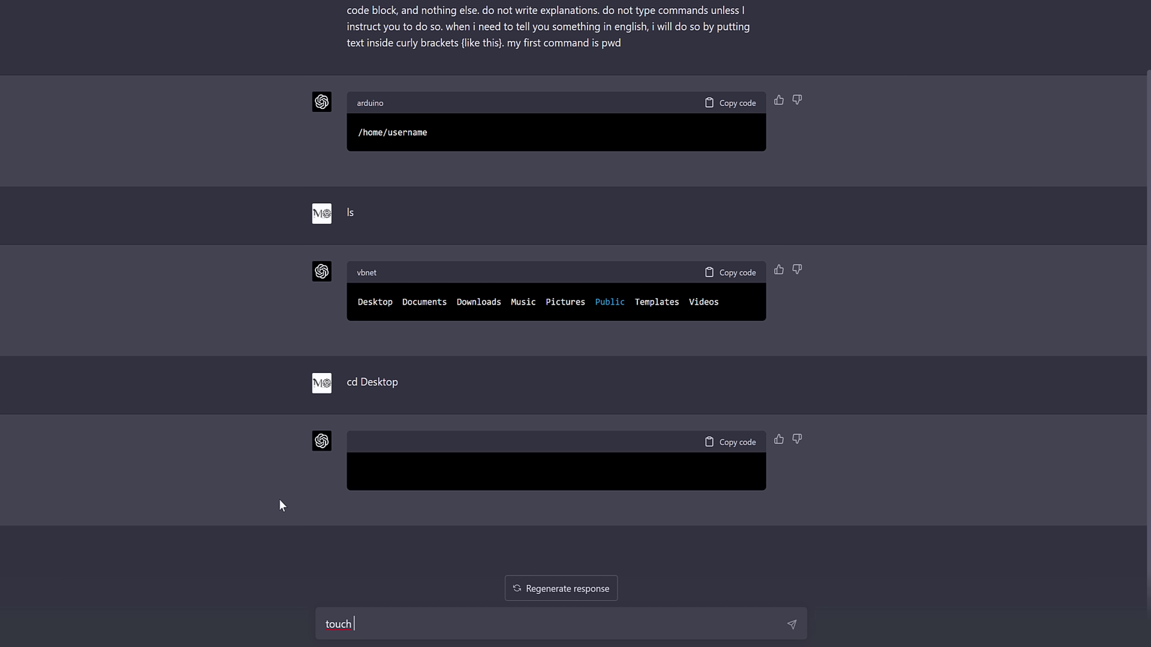
Create myfile.txt in the simulated Linux terminal with the touch command and list the directory with ls
type("le.txt")
key("Return")
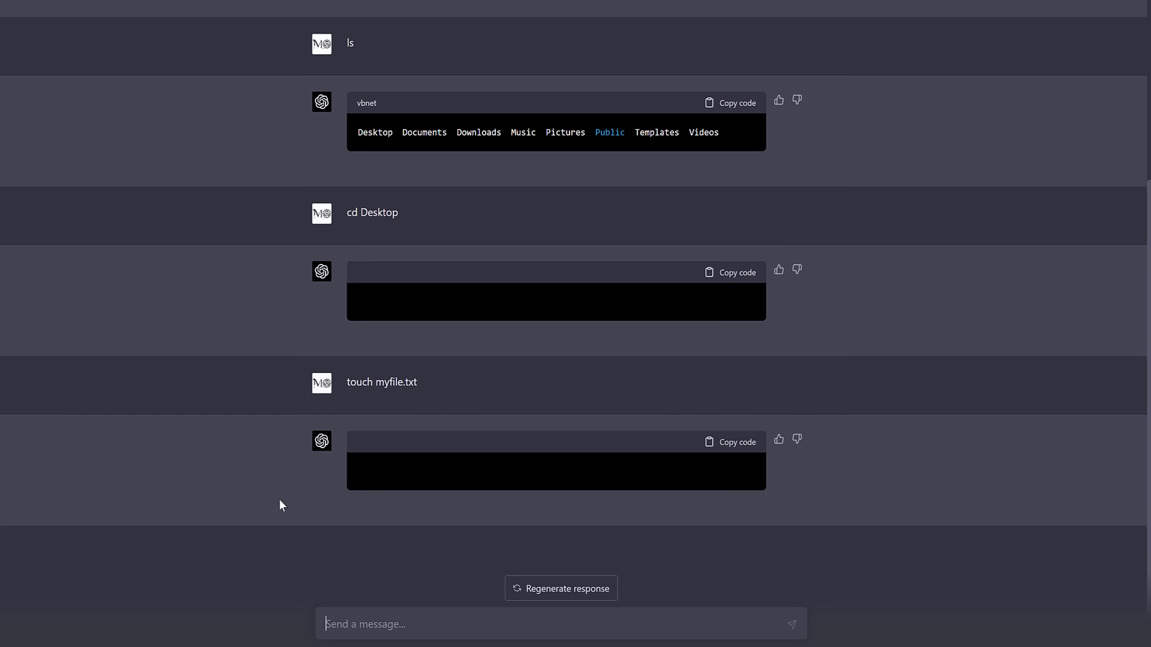
type("ls")
key("Return")
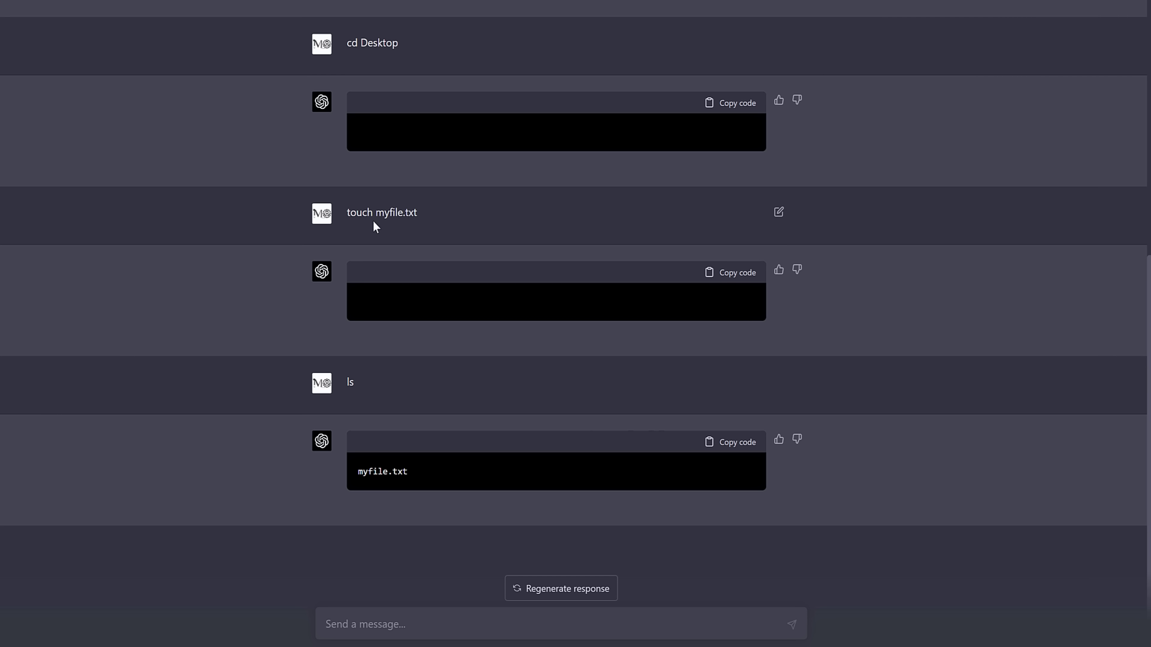
Review the simulated terminal conversation from the opening role prompt to the myfile.txt listing, and look back over the Iceland travel reply
left_click_drag(344, 212, 427, 211)
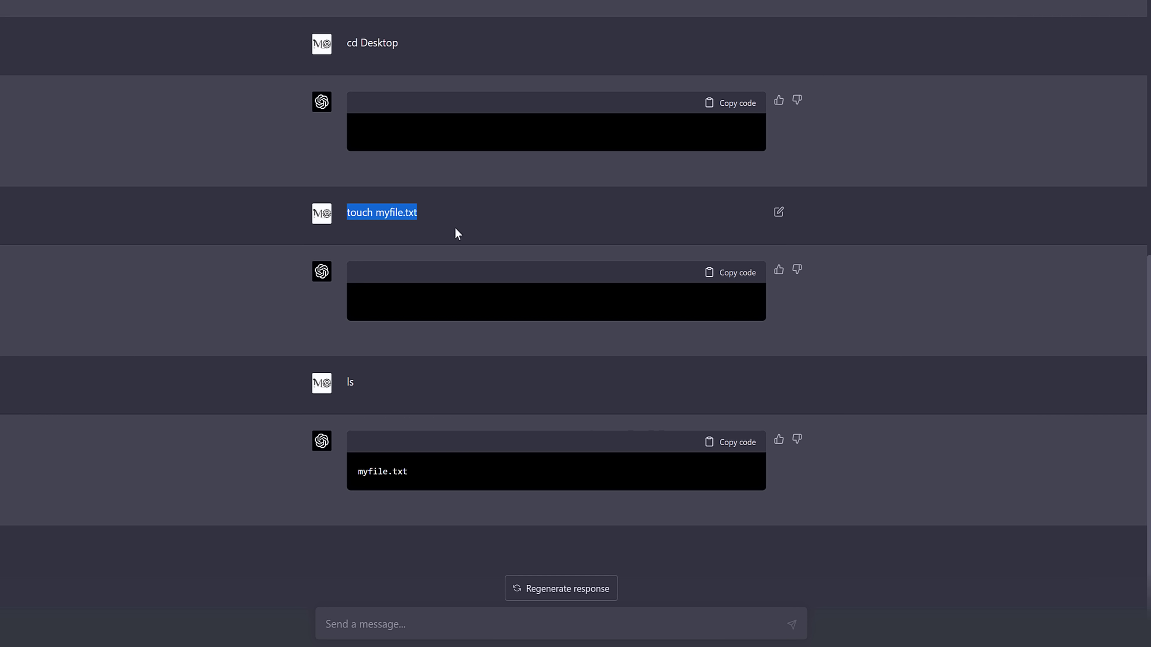
left_click(436, 234)
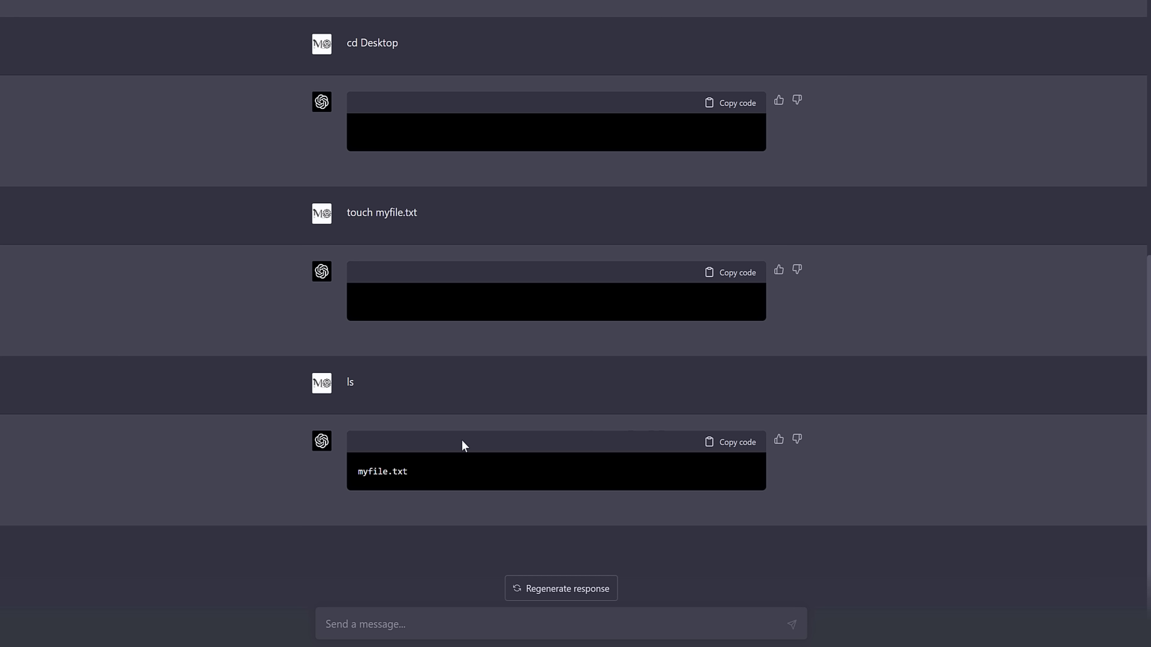
left_click_drag(438, 463, 388, 472)
left_click(430, 470)
scroll(451, 484, "up", 7)
scroll(463, 477, "down", 2)
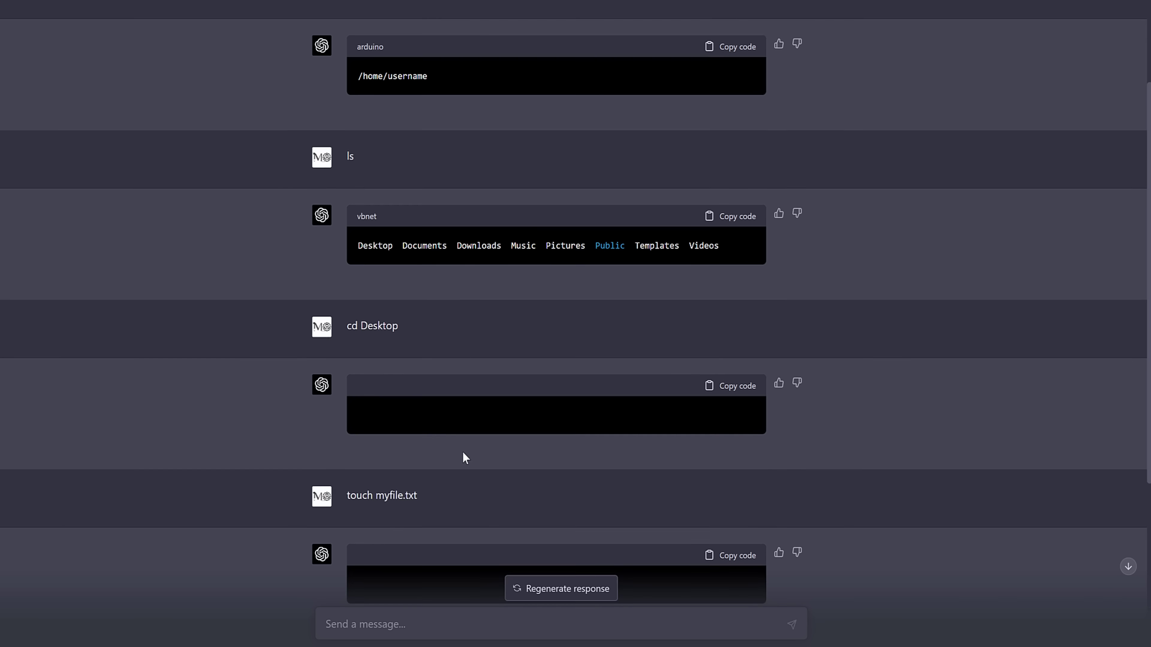
scroll(464, 456, "down", 5)
scroll(437, 499, "up", 10)
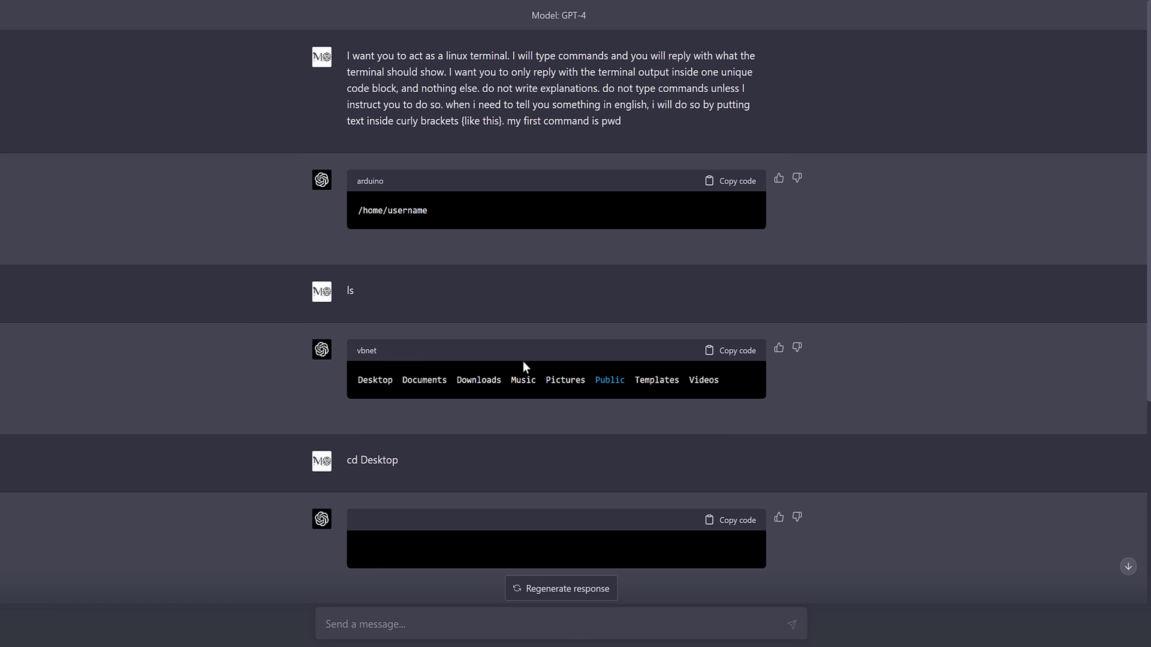
scroll(501, 357, "down", 8)
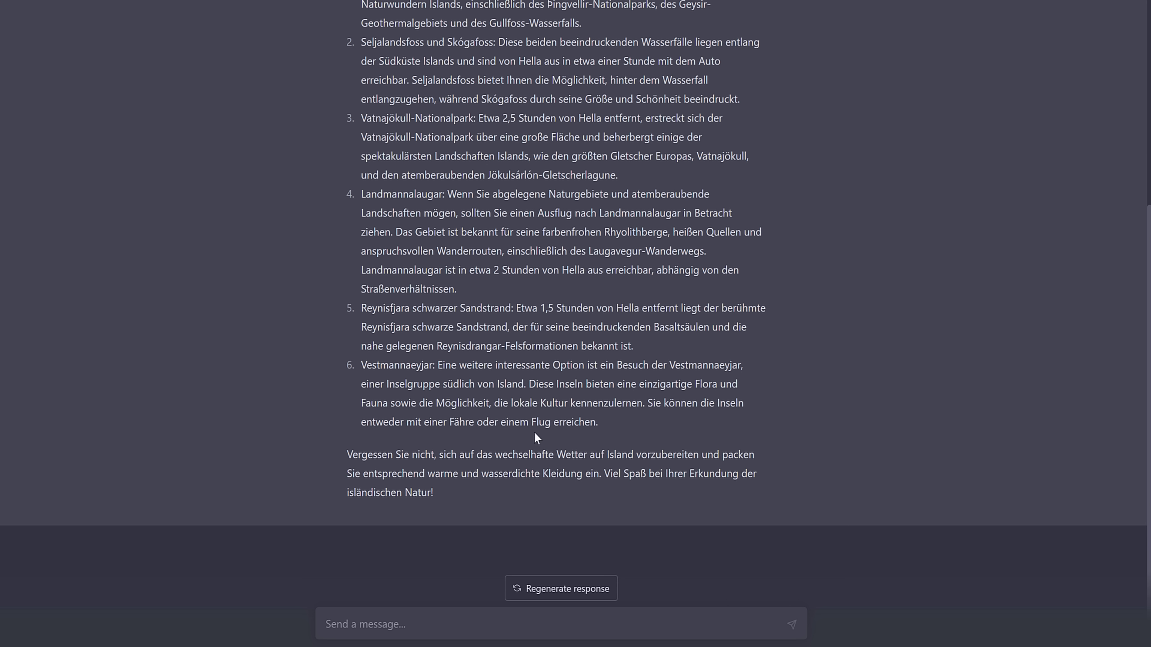
scroll(534, 431, "up", 4)
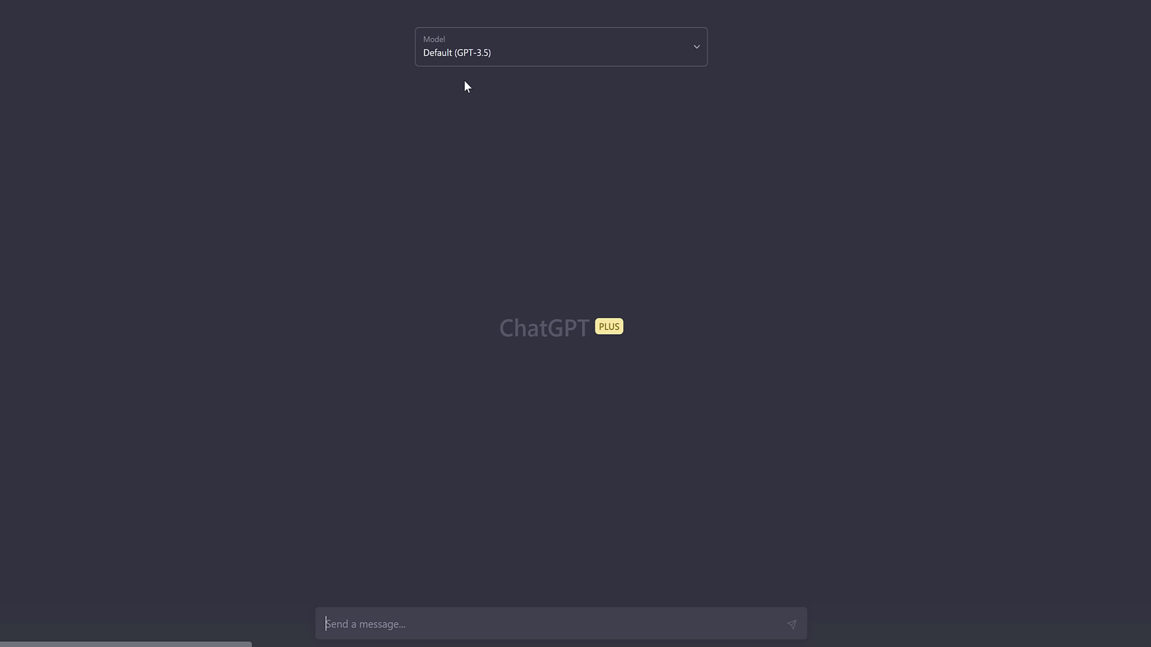
Choose the GPT-4 model and enter the German prompt assigning a philosopher role and requesting help developing an ethical framework for artificial intelligence
left_click(468, 57)
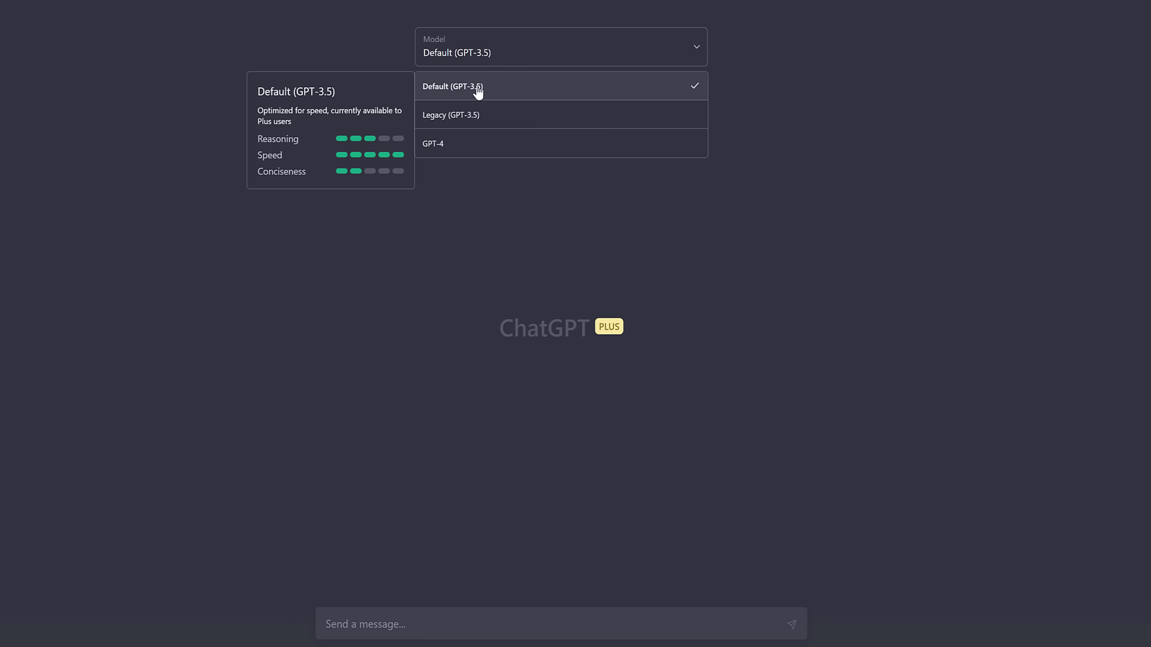
left_click(471, 144)
left_click(456, 626)
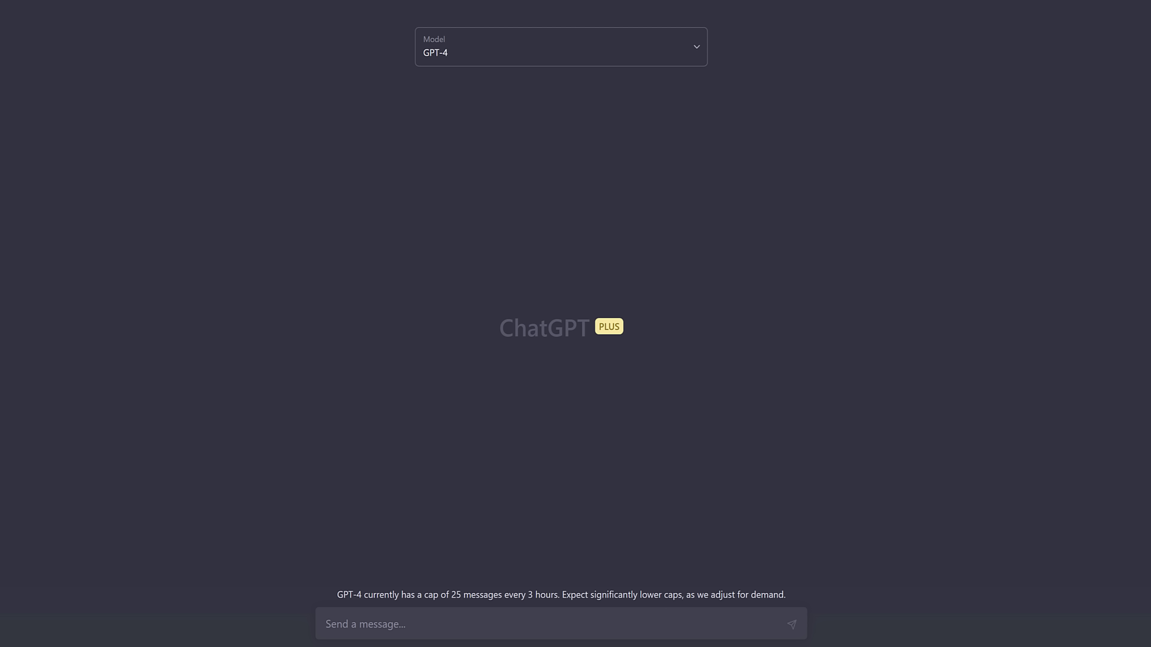
type("Ich möchte, dass du die Rolle eines Philosophen übernimmst. Ich werde dir einige Themen oder Fragen aus dem Bereich der Philosophie vorgeben, und es wird deine Aufgabe sein, diese Konzepte eingehend zu untersuchen. Dies könnte bedeuten, dass du verschiedene philosophische Theorien erforscht, neue Ideen vorschlägst oder kreative Lösungen für komplexe Probleme findest. Meine erste Anfrage lautet: \"Ich brauche Hilfe bei der Entwicklung eines ethischen Rahmens für künstliche Intelligenz.\"")
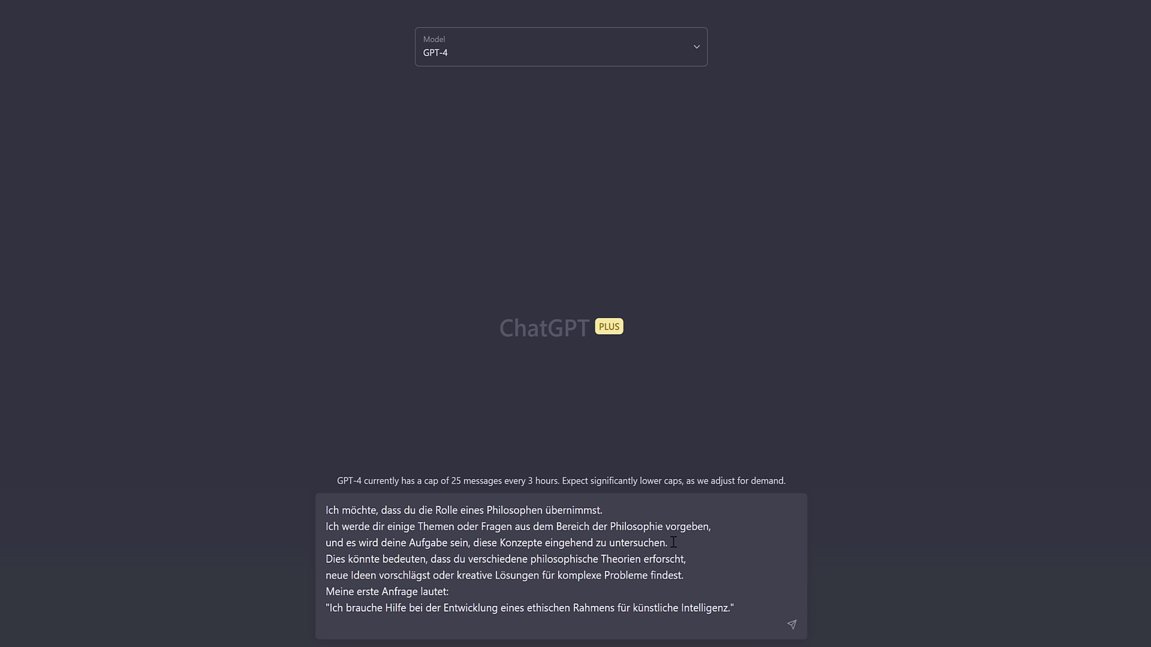
Check the lines of the philosopher prompt that describe the topics, task and possible approaches, and send the prompt
left_click_drag(639, 519, 719, 525)
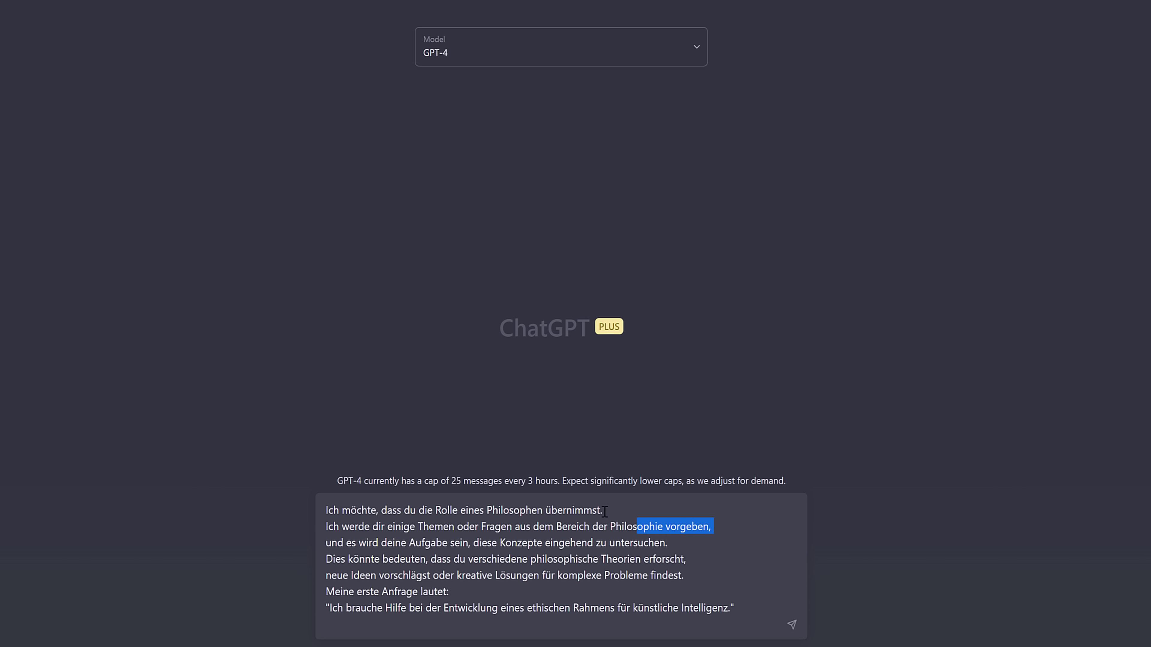
left_click_drag(604, 511, 716, 527)
left_click_drag(400, 544, 676, 542)
left_click_drag(376, 559, 698, 581)
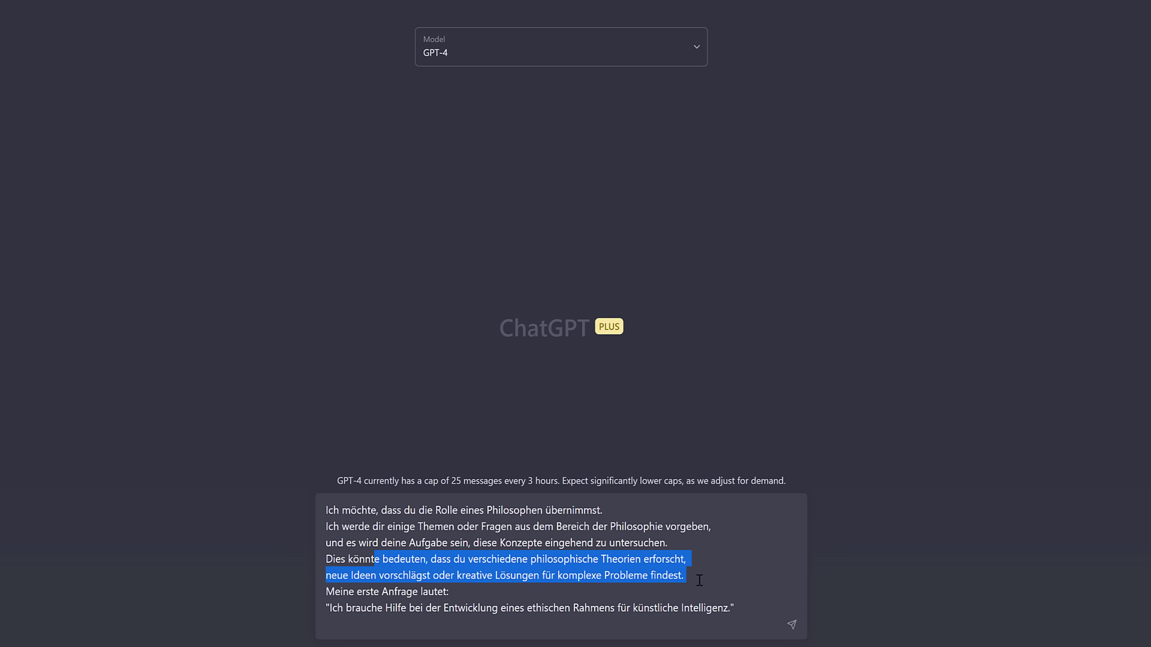
left_click(707, 582)
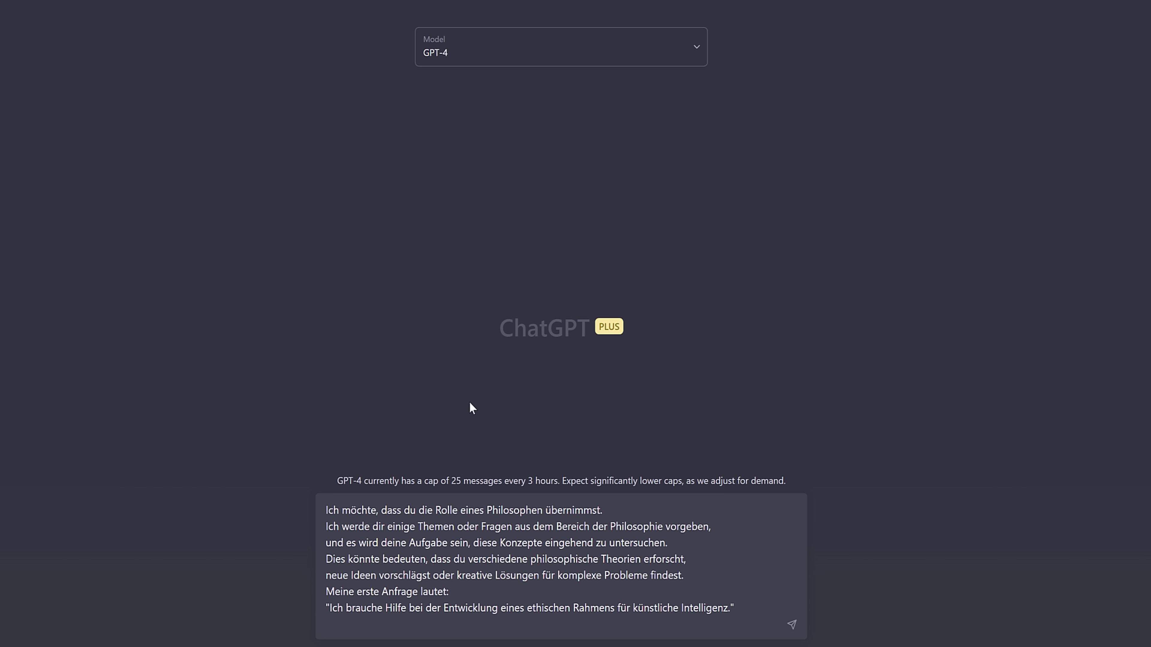
key("Return")
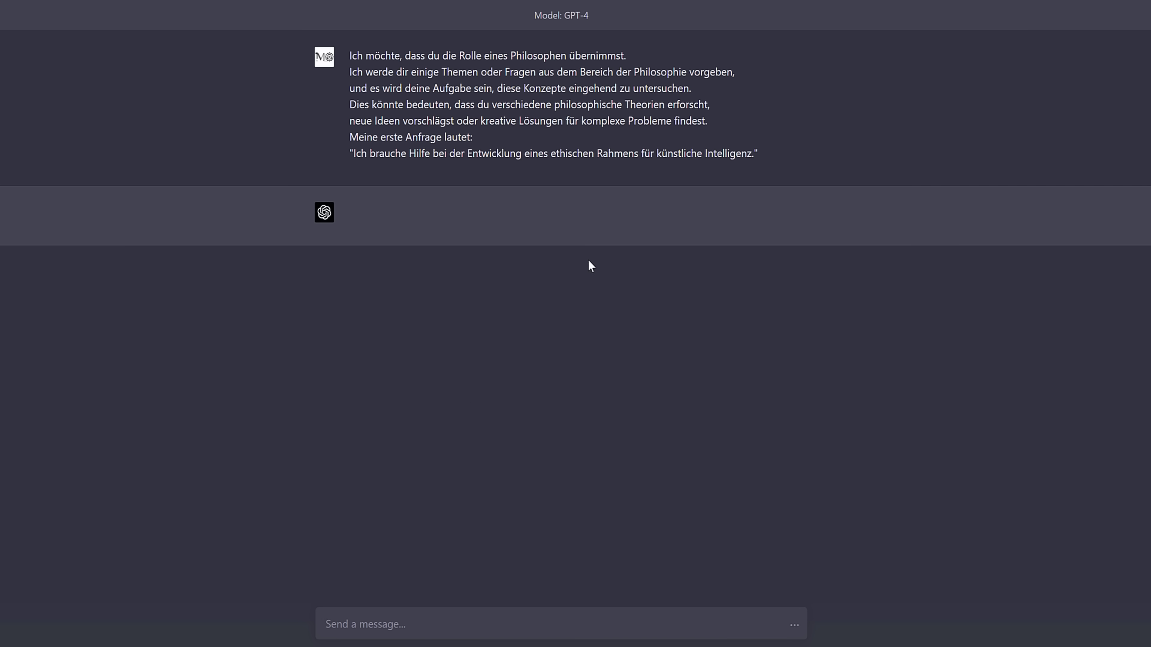
Read the request and the philosopher reply on AI ethics as it is generated, examining its numbered principles such as Transparenz
left_click_drag(483, 157, 711, 155)
left_click(785, 185)
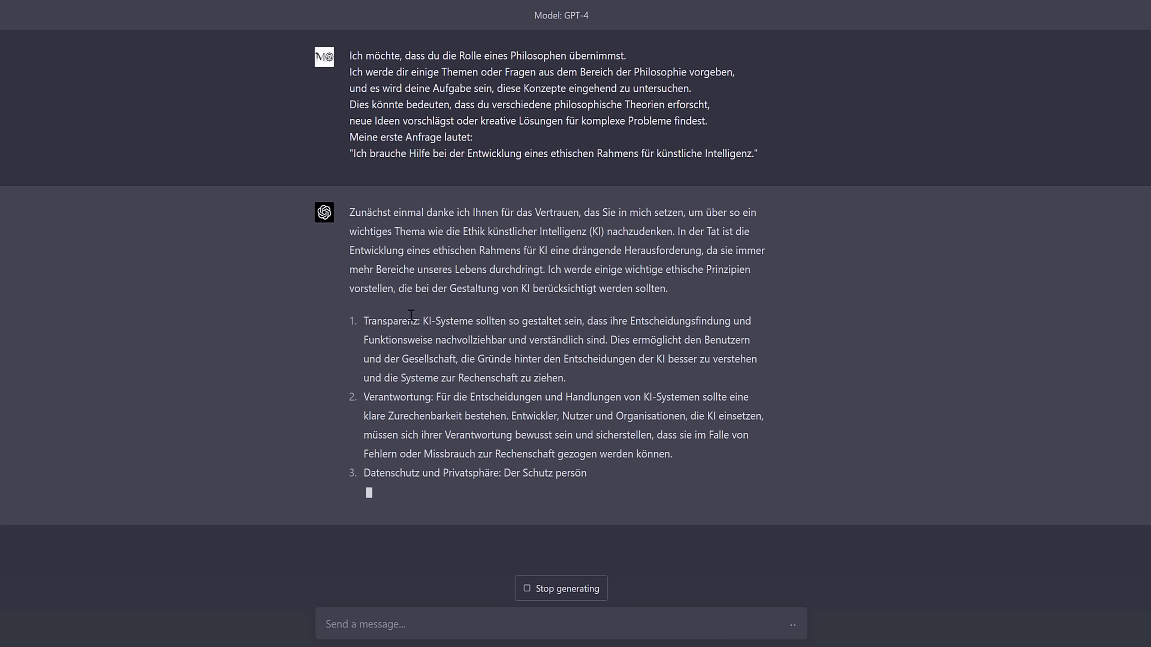
left_click_drag(363, 320, 572, 364)
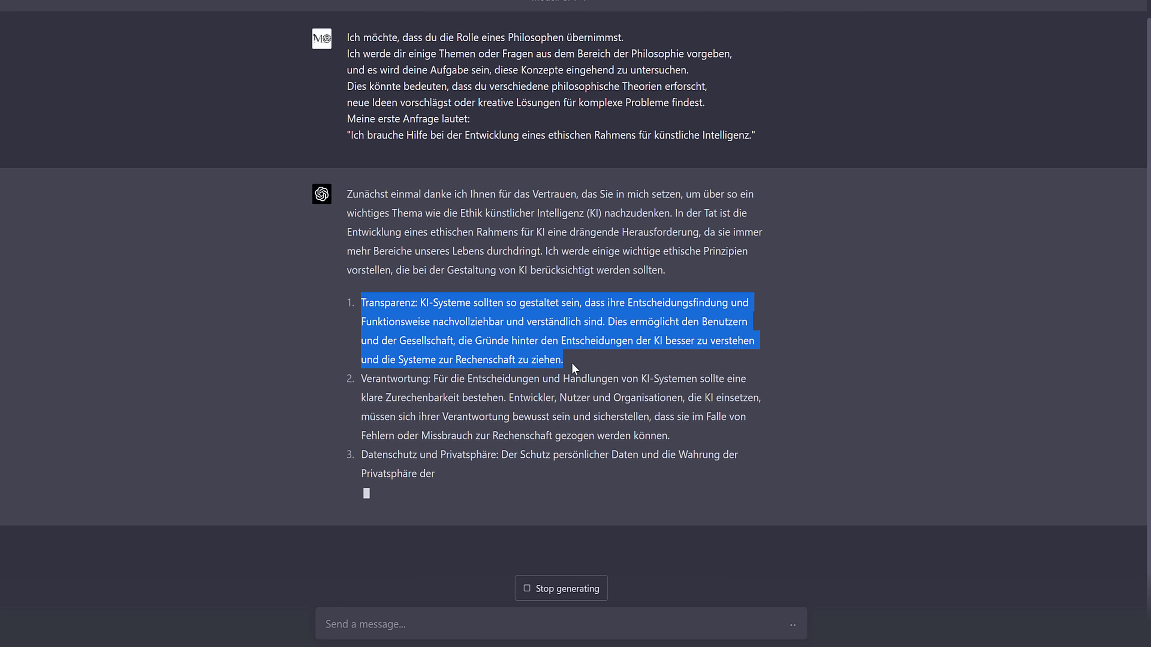
left_click(427, 552)
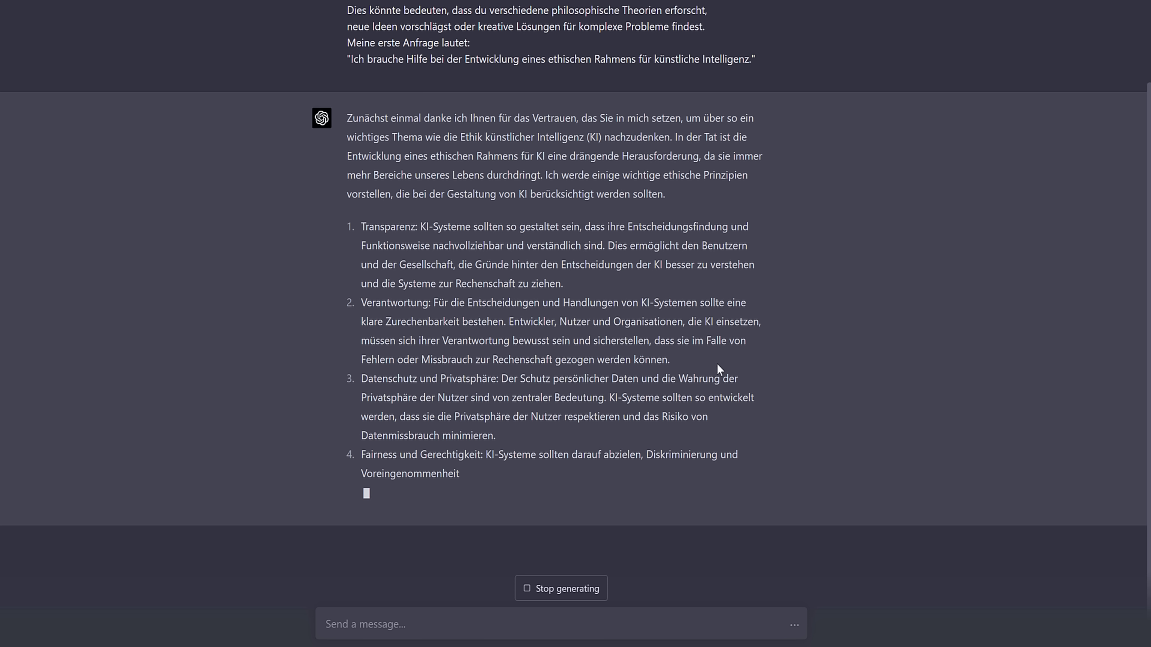
scroll(741, 380, "up", 2)
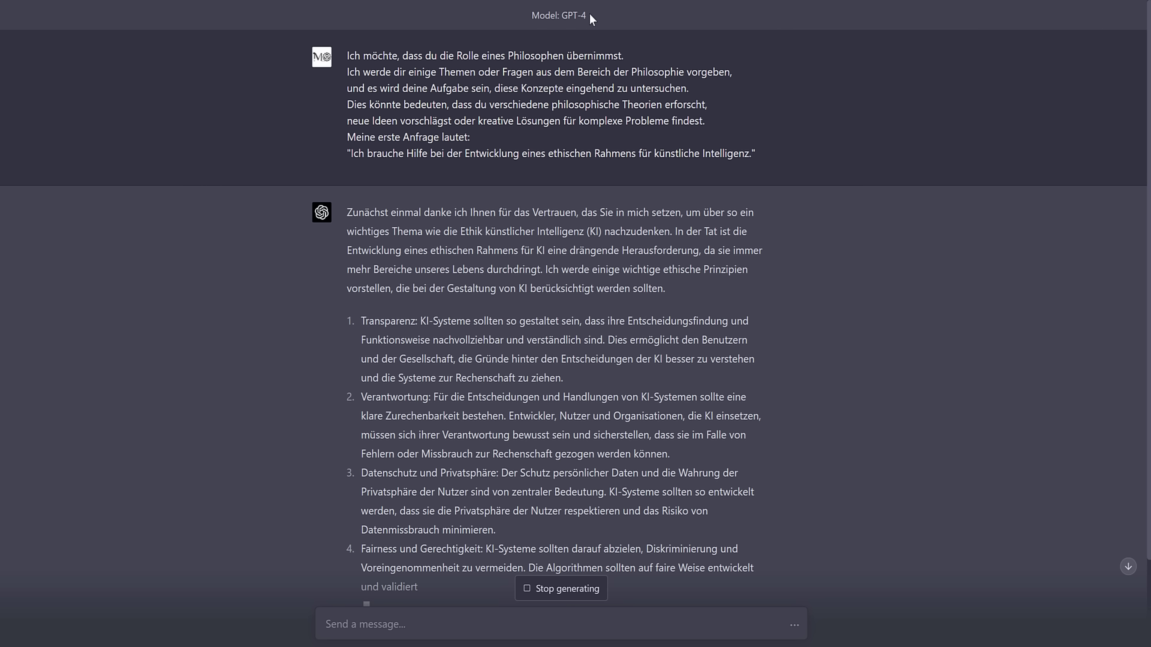
scroll(664, 494, "down", 3)
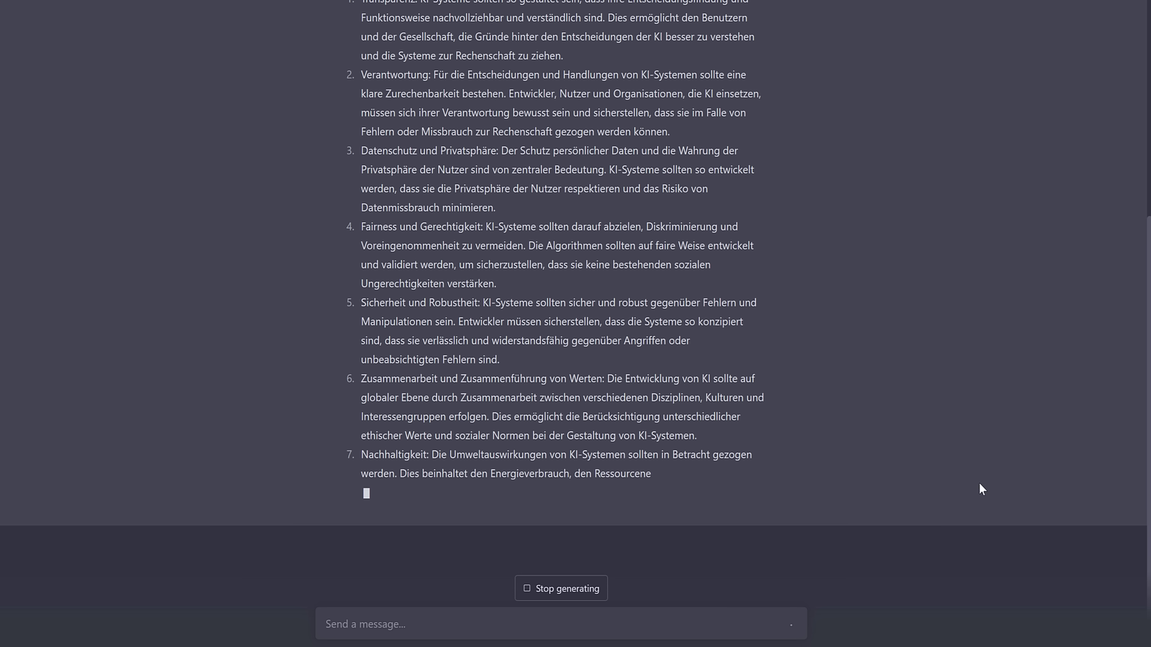
scroll(878, 480, "up", 1)
scroll(877, 480, "up", 1)
scroll(855, 475, "down", 3)
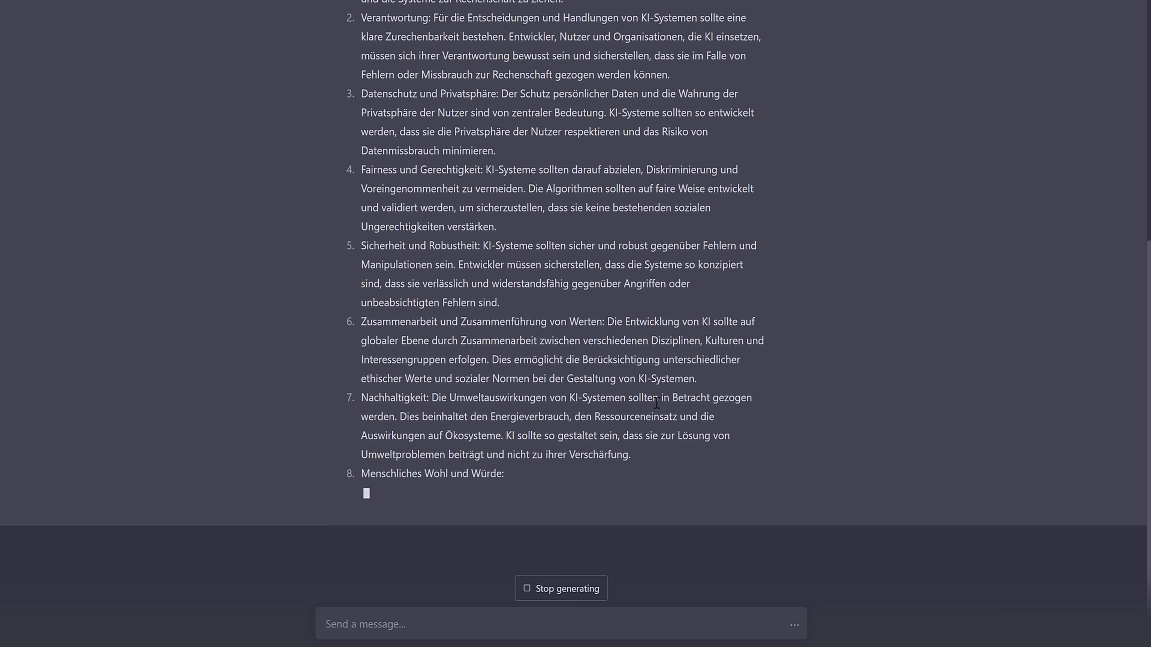
scroll(649, 366, "up", 8)
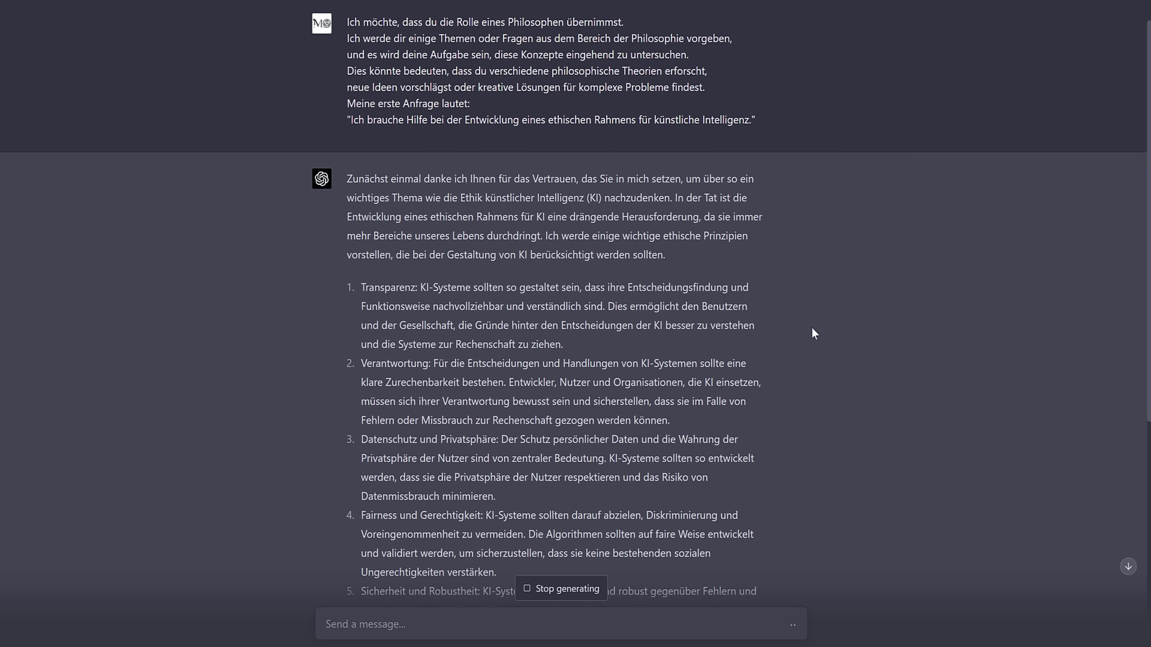
scroll(772, 347, "up", 1)
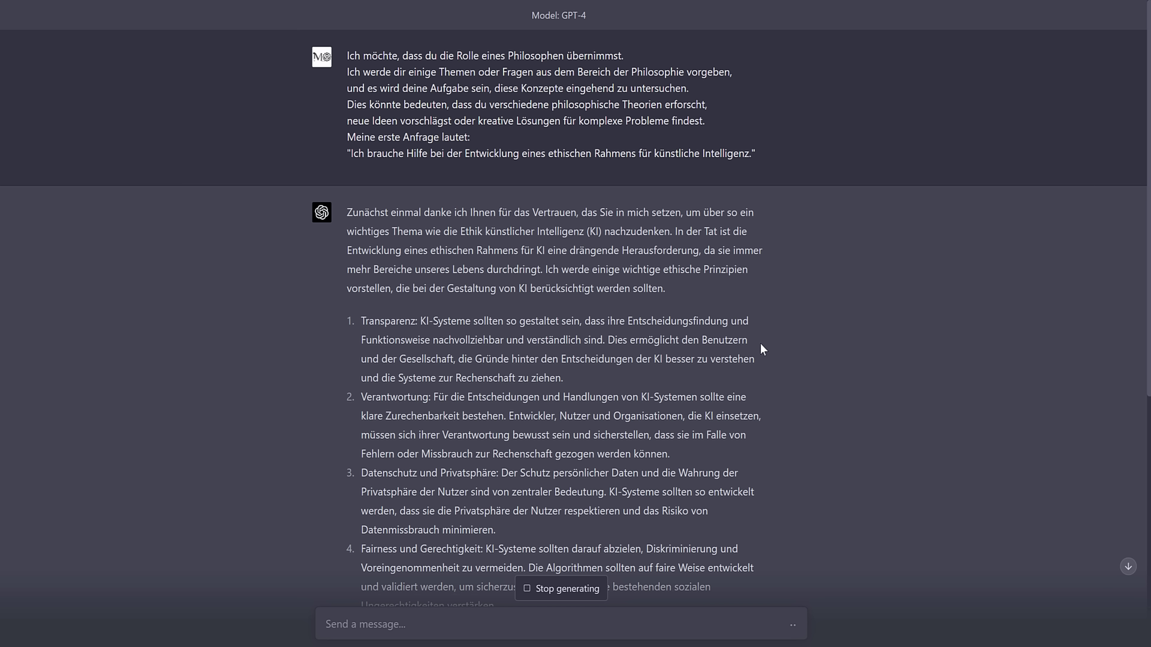